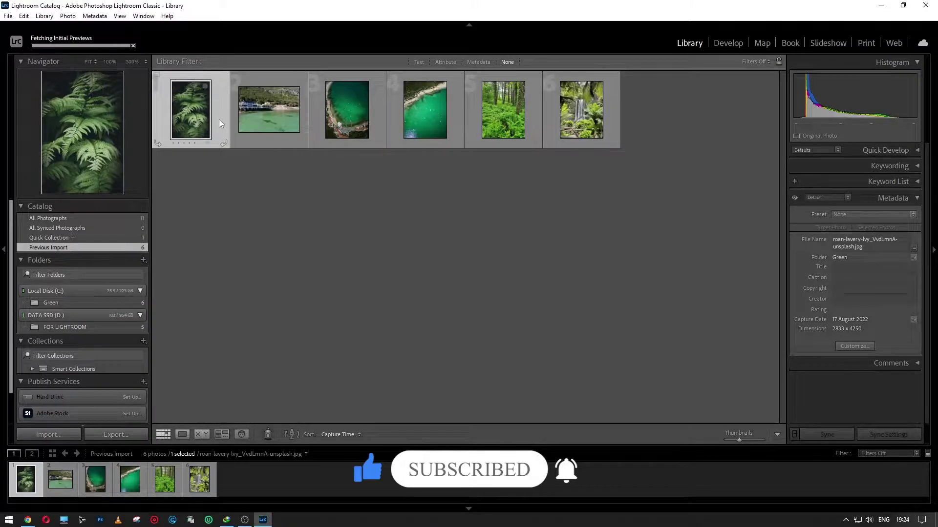
Open the first fern thumbnail from the Library grid in the Develop module.
{"action": "double_click", "coordinate": [219, 119]}
{"action": "left_click", "coordinate": [728, 43]}
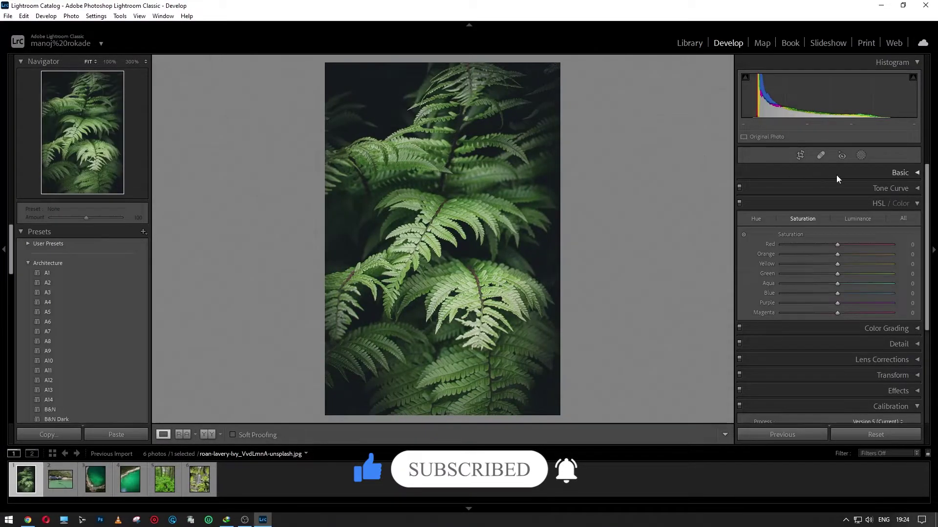
Set the fern photo's exposure to -0.50 in the Basic panel.
{"action": "left_click", "coordinate": [916, 174]}
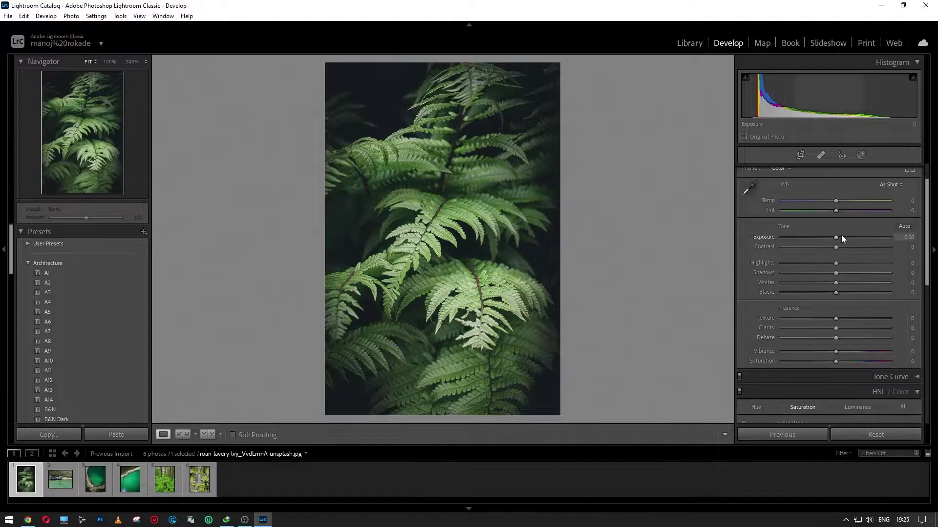
{"action": "left_click_drag", "start_coordinate": [834, 235], "coordinate": [828, 239]}
{"action": "left_click", "coordinate": [908, 238]}
{"action": "type", "text": "-0.5"}
{"action": "key", "text": "Return"}
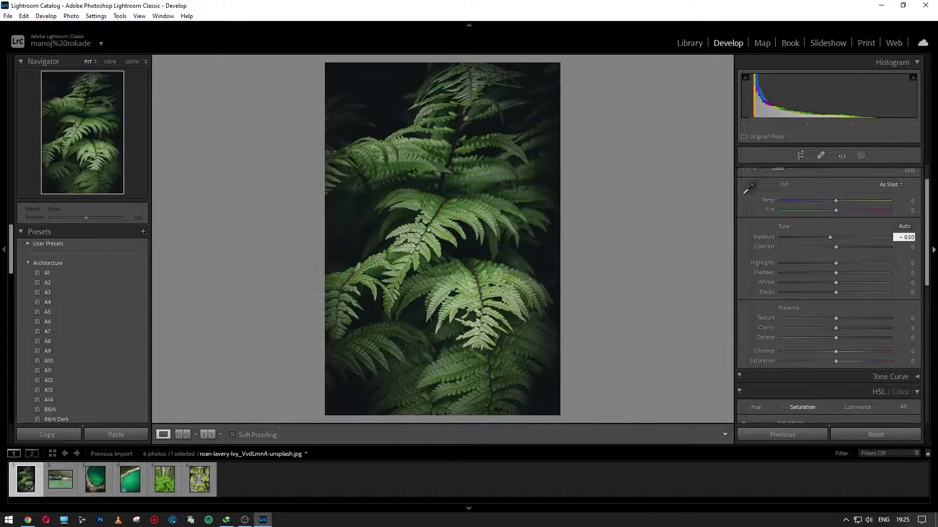
Raise whites, blacks, texture, clarity and dehaze (+6), and lower vibrance to -10.
{"action": "mouse_move", "coordinate": [837, 283]}
{"action": "left_mouse_down"}
{"action": "mouse_move", "coordinate": [844, 282]}
{"action": "mouse_move", "coordinate": [838, 298]}
{"action": "mouse_move", "coordinate": [854, 299]}
{"action": "left_mouse_up"}
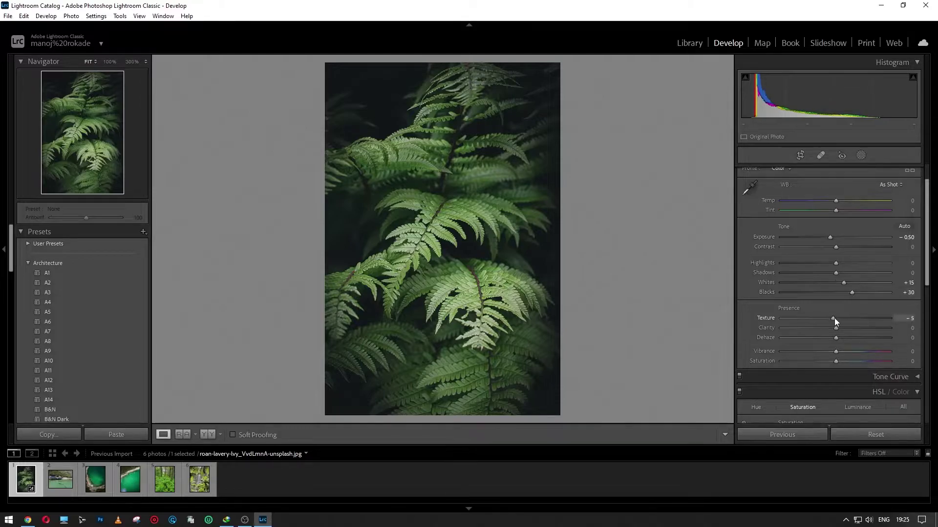
{"action": "mouse_move", "coordinate": [834, 317]}
{"action": "left_mouse_down"}
{"action": "mouse_move", "coordinate": [845, 318]}
{"action": "mouse_move", "coordinate": [842, 327]}
{"action": "left_mouse_up"}
{"action": "left_click", "coordinate": [838, 337]}
{"action": "left_click_drag", "start_coordinate": [840, 338], "coordinate": [830, 353]}
Add highlight and shadow points to the RGB tone curve.
{"action": "left_click", "coordinate": [917, 377]}
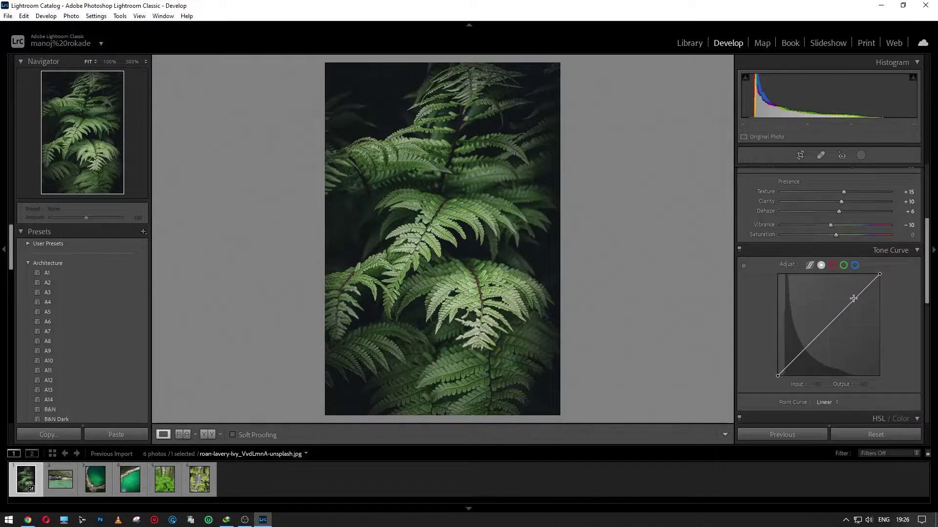
{"action": "left_click_drag", "start_coordinate": [854, 300], "coordinate": [853, 297]}
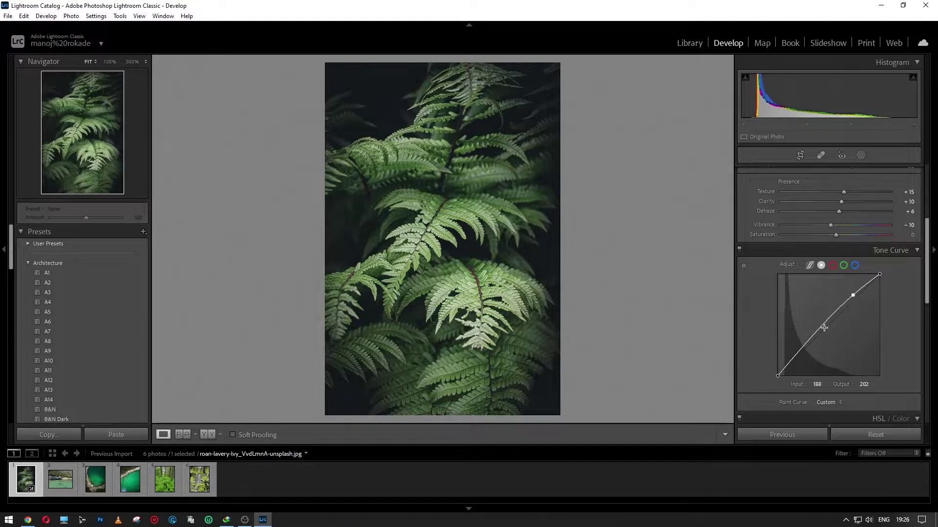
{"action": "left_click_drag", "start_coordinate": [805, 348], "coordinate": [777, 371]}
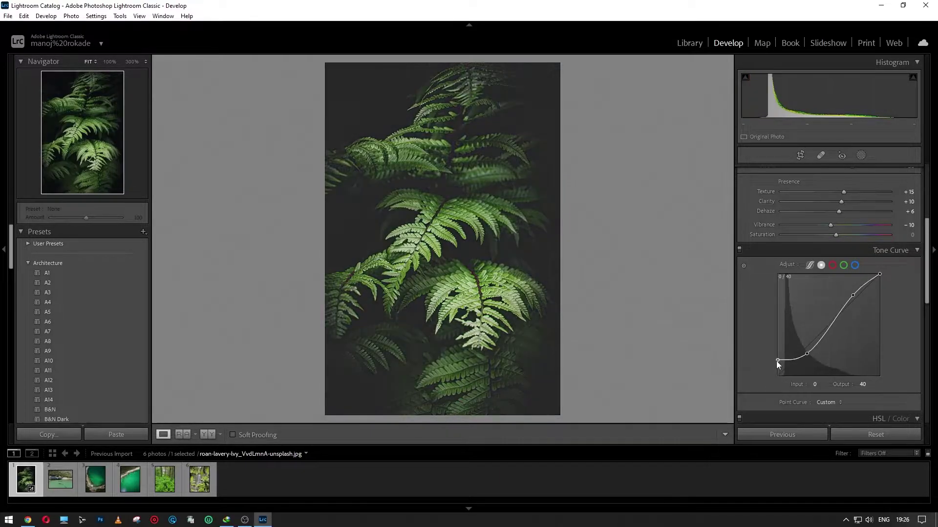
Shape the green channel curve, setting its lower point to input 65, output 70.
{"action": "left_click", "coordinate": [844, 265]}
{"action": "left_click_drag", "start_coordinate": [854, 300], "coordinate": [854, 295]}
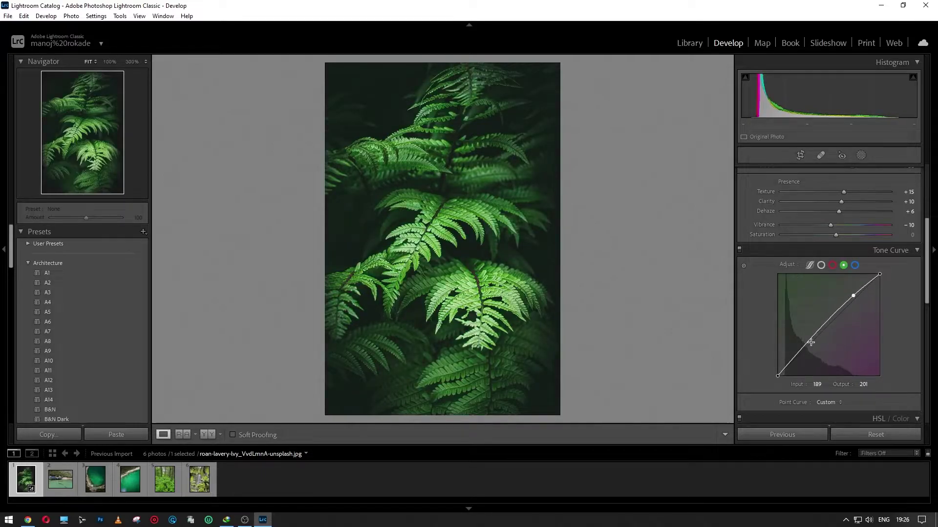
{"action": "left_click_drag", "start_coordinate": [807, 345], "coordinate": [803, 346]}
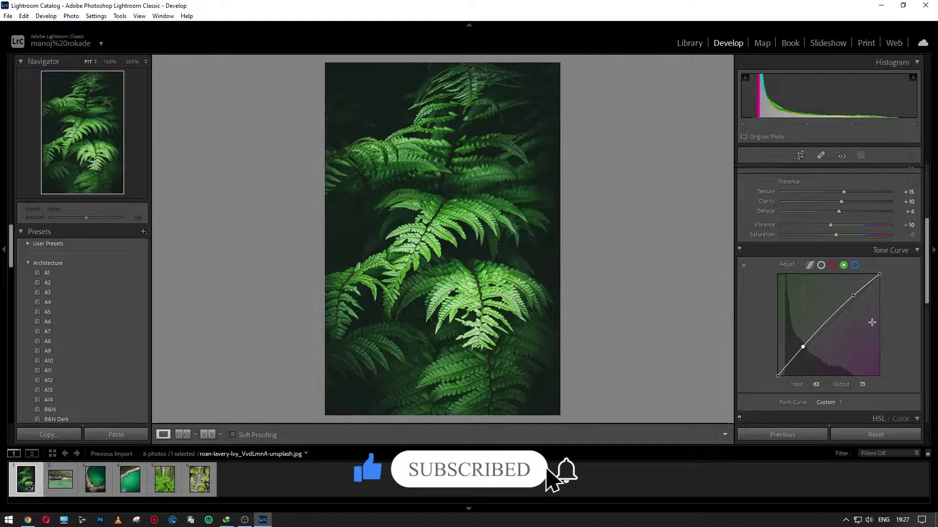
{"action": "left_click", "coordinate": [816, 384]}
{"action": "type", "text": "65"}
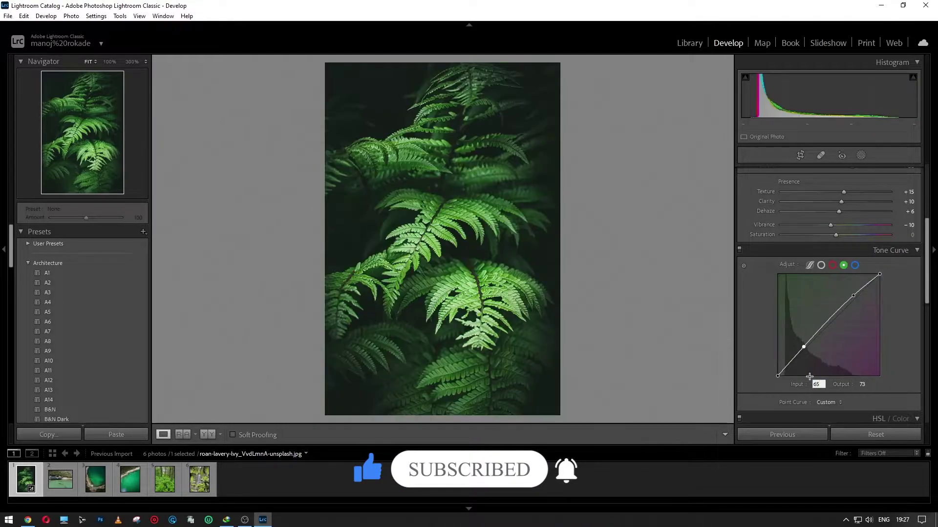
{"action": "key", "text": "Tab"}
{"action": "type", "text": "70"}
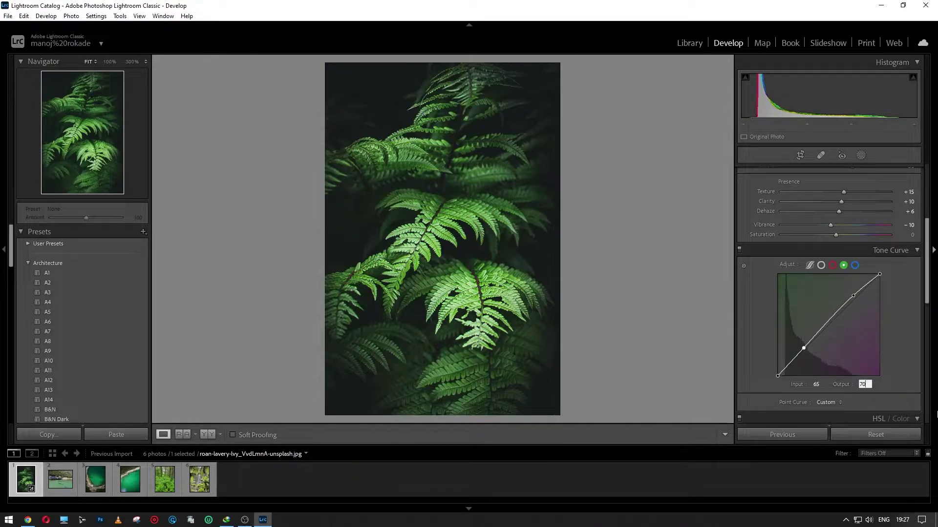
{"action": "left_click", "coordinate": [880, 419]}
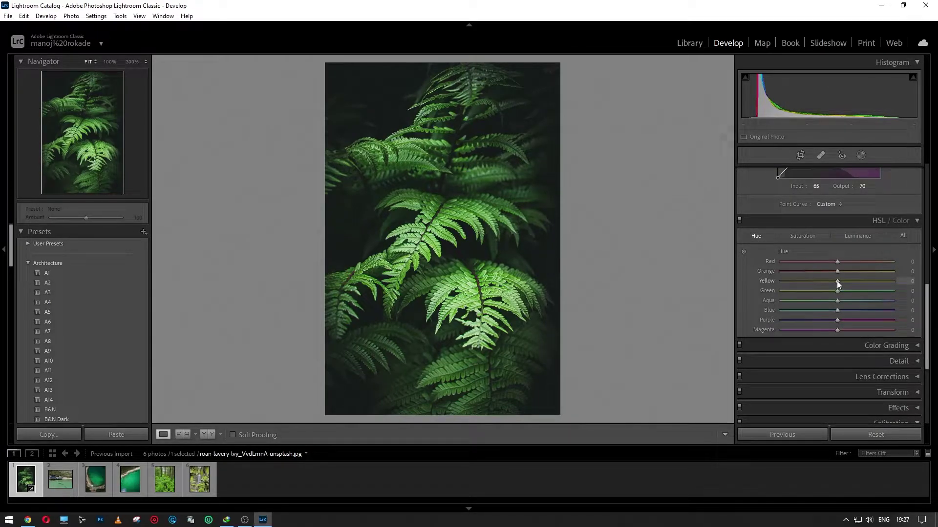
Shift the yellow hue to +10 and show only the Color Grading shadows wheel.
{"action": "left_click_drag", "start_coordinate": [840, 282], "coordinate": [843, 292]}
{"action": "left_click", "coordinate": [901, 345]}
{"action": "scroll", "coordinate": [837, 193], "scroll_direction": "up", "scroll_amount": 2}
{"action": "left_click", "coordinate": [830, 210]}
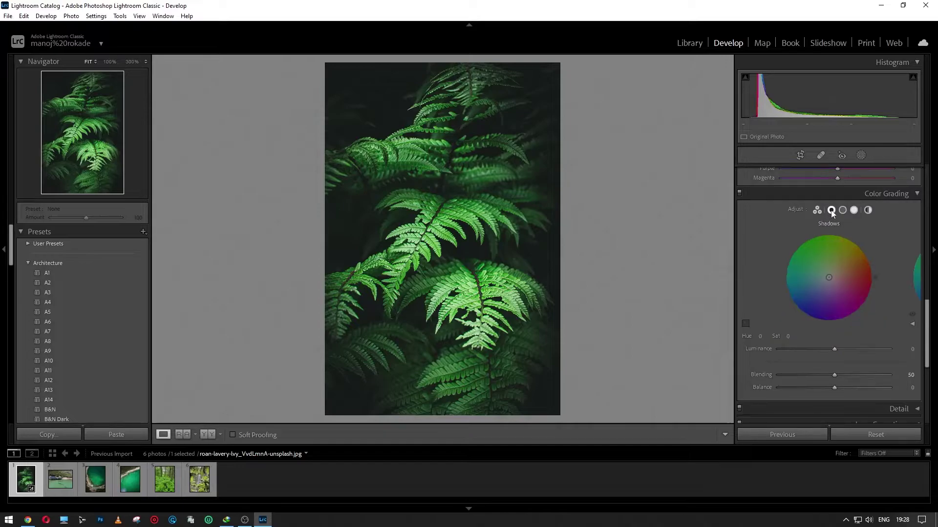
{"action": "scroll", "coordinate": [831, 210], "scroll_direction": "up", "scroll_amount": 2}
{"action": "scroll", "coordinate": [892, 213], "scroll_direction": "up", "scroll_amount": 2}
Desaturate yellows and greens to -60, aquas slightly, and purples to -10.
{"action": "left_click", "coordinate": [805, 211]}
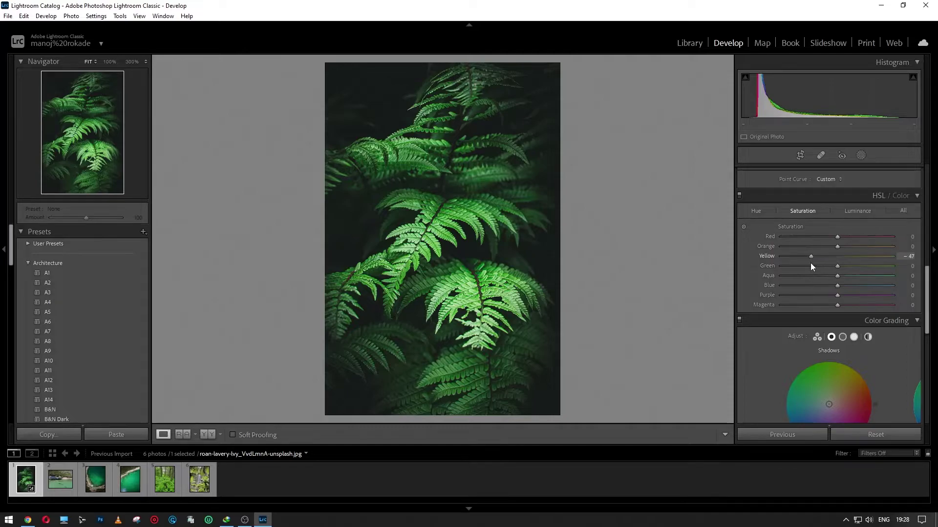
{"action": "mouse_move", "coordinate": [819, 264]}
{"action": "left_mouse_down"}
{"action": "mouse_move", "coordinate": [804, 263]}
{"action": "mouse_move", "coordinate": [816, 265]}
{"action": "left_mouse_up"}
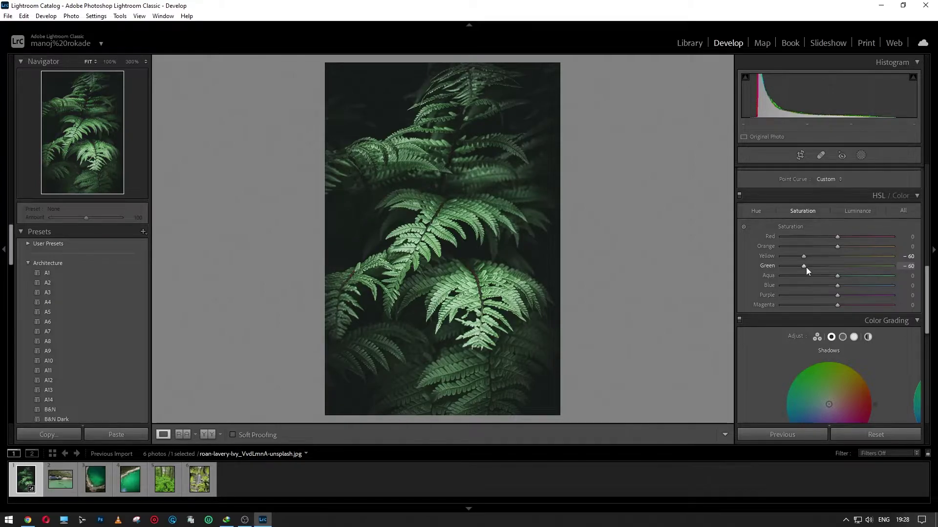
{"action": "mouse_move", "coordinate": [837, 276]}
{"action": "left_mouse_down"}
{"action": "mouse_move", "coordinate": [822, 276]}
{"action": "mouse_move", "coordinate": [831, 293]}
{"action": "left_mouse_up"}
{"action": "left_click", "coordinate": [909, 295]}
{"action": "type", "text": "-10"}
{"action": "left_click", "coordinate": [912, 305]}
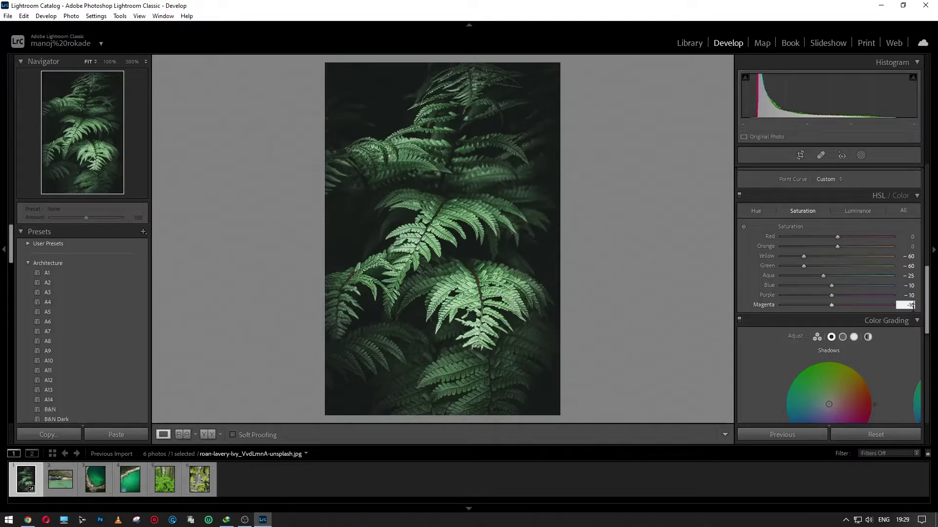
Set HSL luminance to Yellow -25 and Green -45.
{"action": "left_click", "coordinate": [868, 211]}
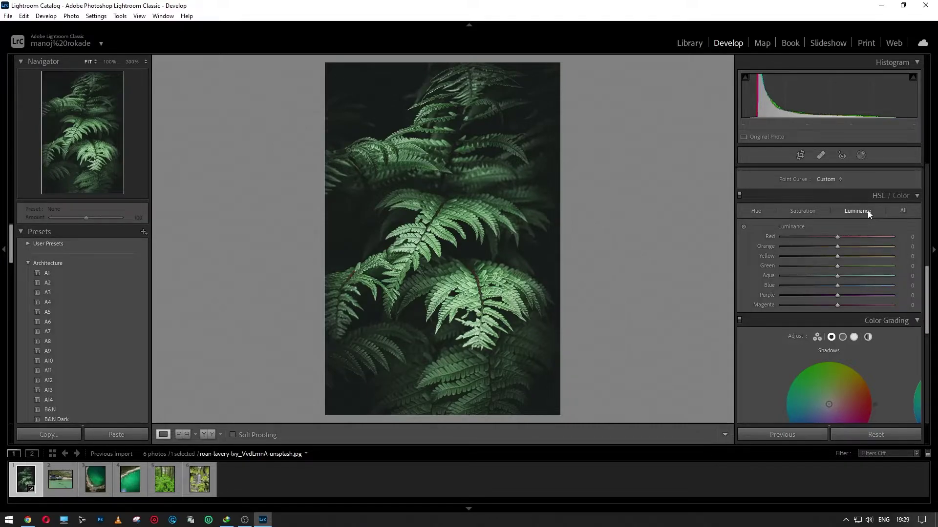
{"action": "left_click", "coordinate": [909, 256]}
{"action": "type", "text": "- "}
{"action": "type", "text": "25"}
{"action": "left_click", "coordinate": [912, 266]}
{"action": "type", "text": "-45"}
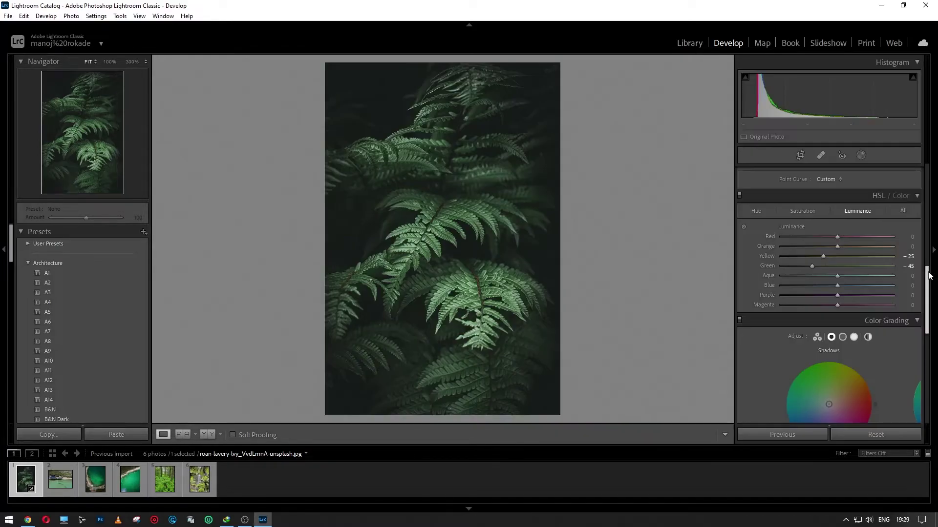
{"action": "left_click_drag", "start_coordinate": [924, 283], "coordinate": [921, 320]}
{"action": "scroll", "coordinate": [873, 251], "scroll_direction": "up", "scroll_amount": 1}
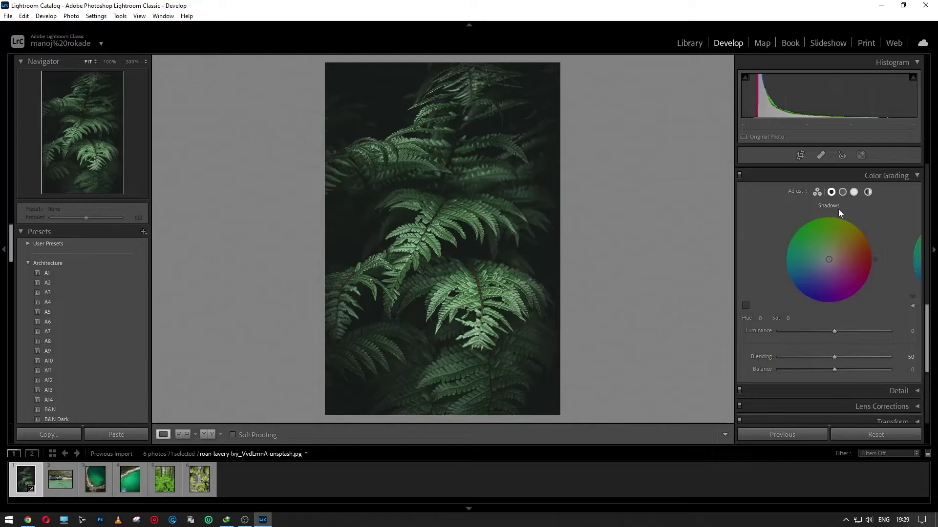
Tint the shadows green with hue 115 and saturation 18.
{"action": "left_click", "coordinate": [760, 318]}
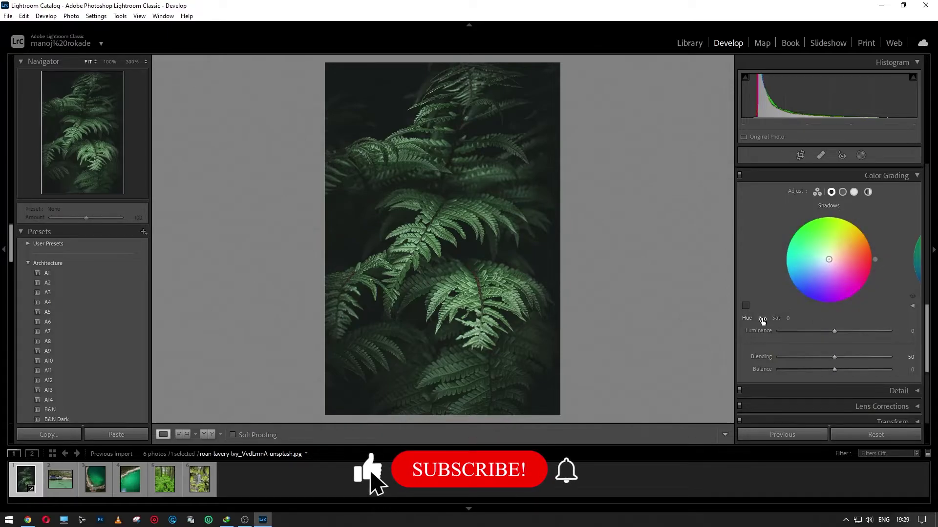
{"action": "type", "text": "115"}
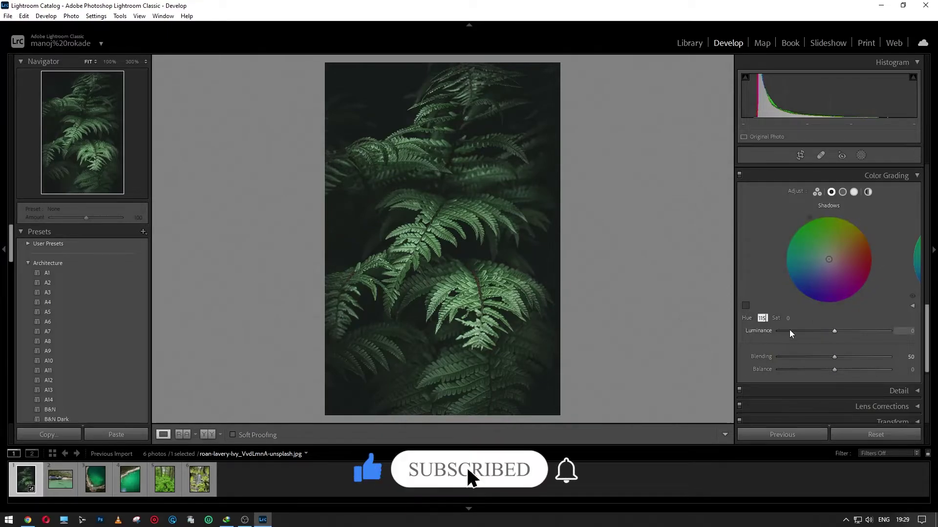
{"action": "left_click", "coordinate": [789, 318]}
{"action": "type", "text": "18"}
{"action": "key", "text": "Return"}
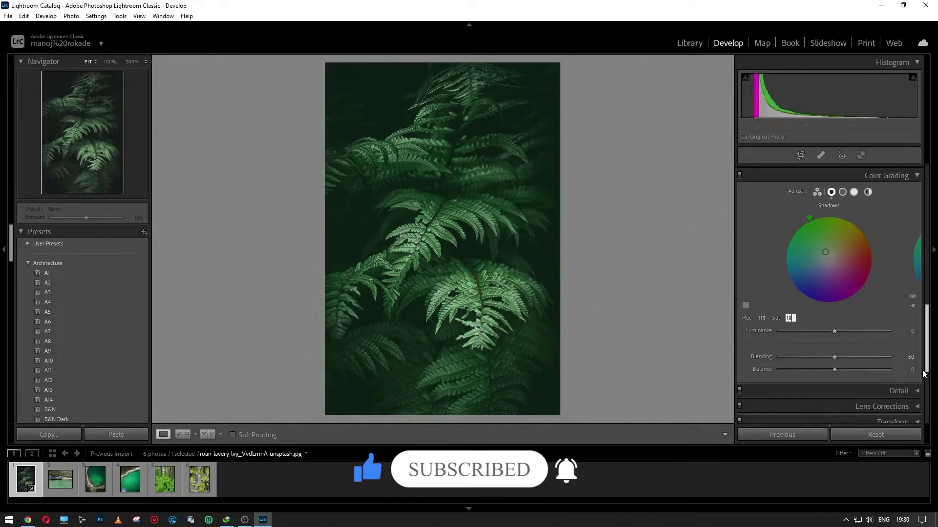
Tint the highlights with hue 115 and saturation 10.
{"action": "left_click", "coordinate": [854, 192]}
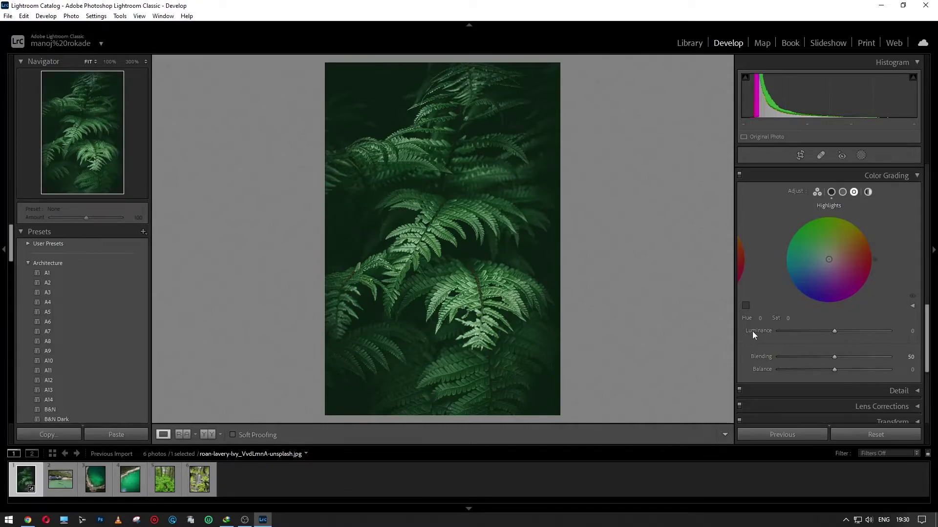
{"action": "left_click", "coordinate": [761, 318]}
{"action": "key", "text": "Tab"}
{"action": "type", "text": "10"}
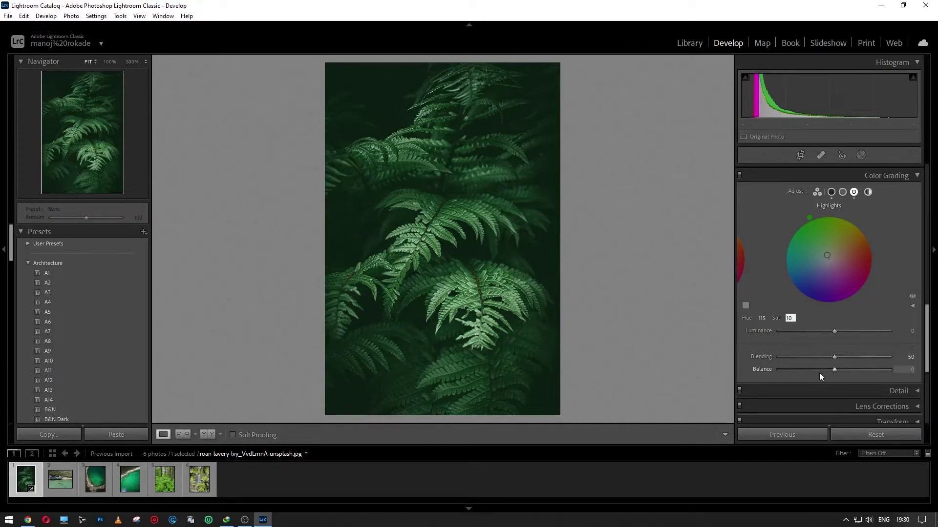
{"action": "left_click", "coordinate": [913, 175]}
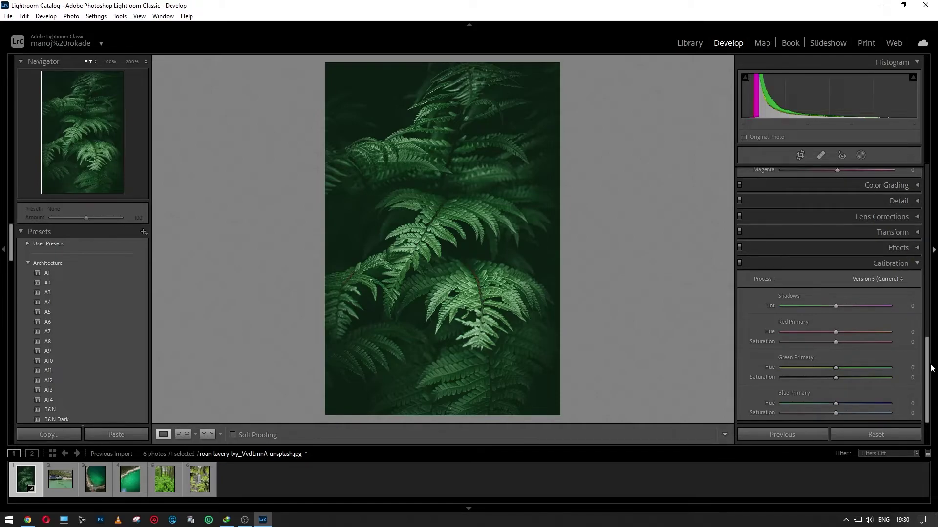
Set Green Primary hue +23, saturation +5 and Blue Primary hue +10, saturation +5.
{"action": "left_click_drag", "start_coordinate": [838, 367], "coordinate": [849, 368]}
{"action": "left_click_drag", "start_coordinate": [837, 377], "coordinate": [840, 403]}
{"action": "left_click", "coordinate": [909, 404]}
{"action": "type", "text": "10"}
{"action": "left_click_drag", "start_coordinate": [836, 413], "coordinate": [840, 413]}
{"action": "type", "text": "+"}
{"action": "type", "text": "1"}
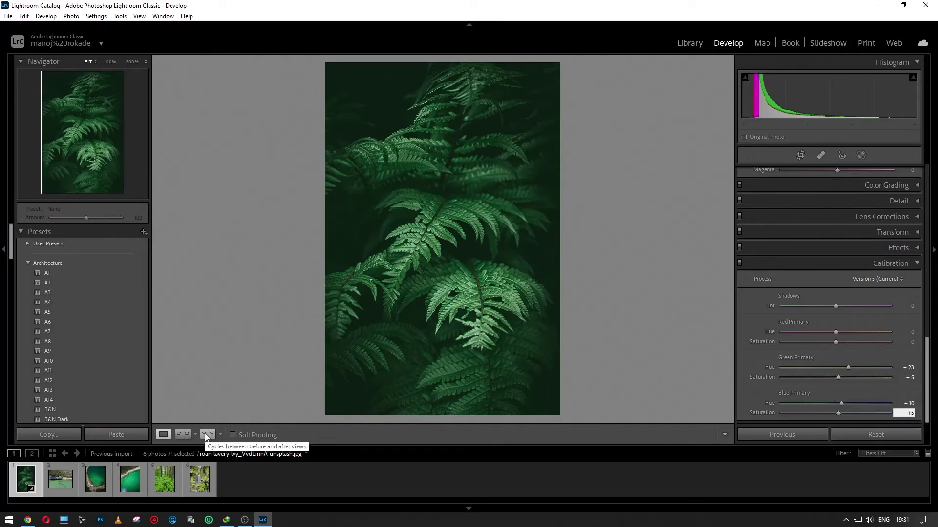
Compare before and after side by side, zooming to 100% and back to fit.
{"action": "left_click", "coordinate": [187, 435]}
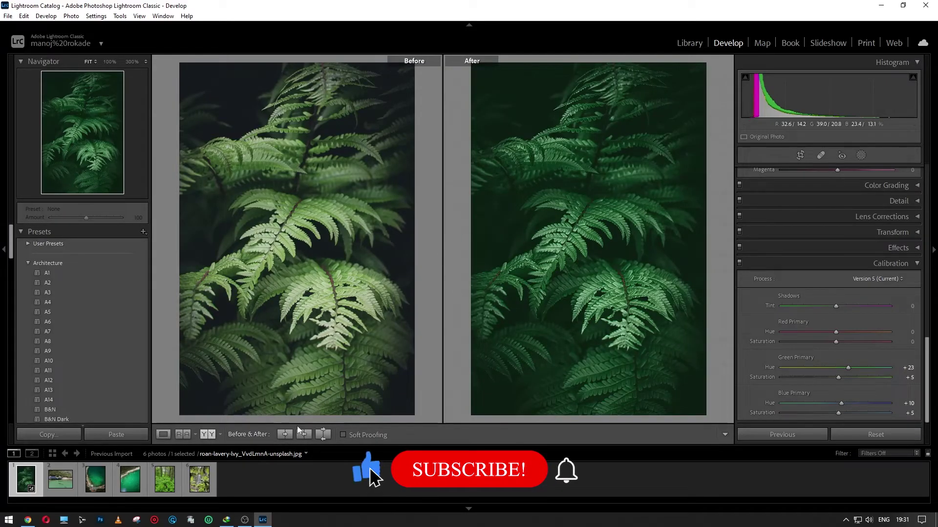
{"action": "left_click", "coordinate": [498, 338]}
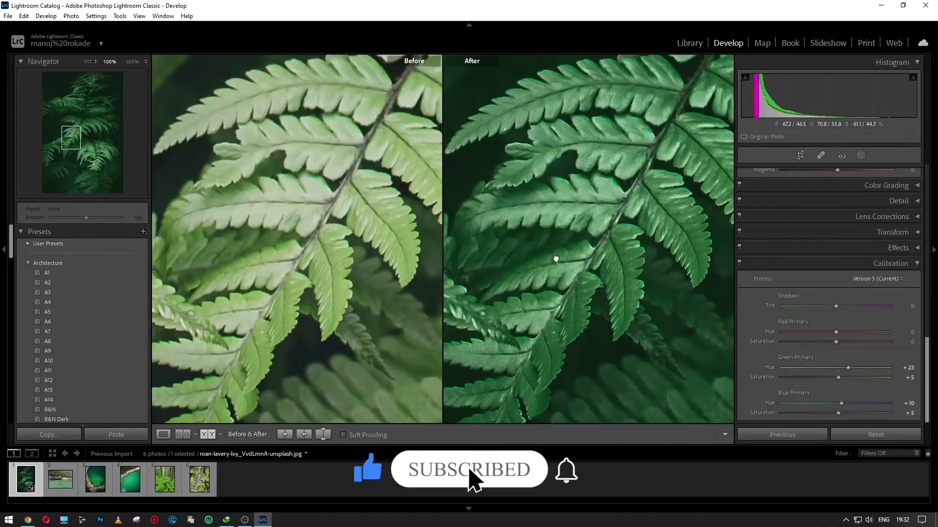
{"action": "left_click", "coordinate": [498, 338]}
Copy the fern photo's develop settings.
{"action": "right_click", "coordinate": [564, 115]}
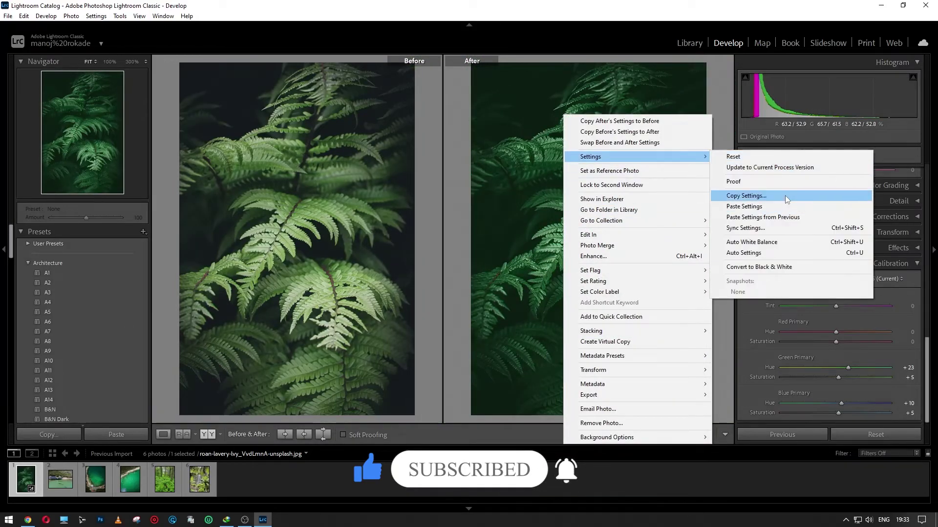
{"action": "left_click", "coordinate": [786, 195]}
{"action": "left_click", "coordinate": [602, 344]}
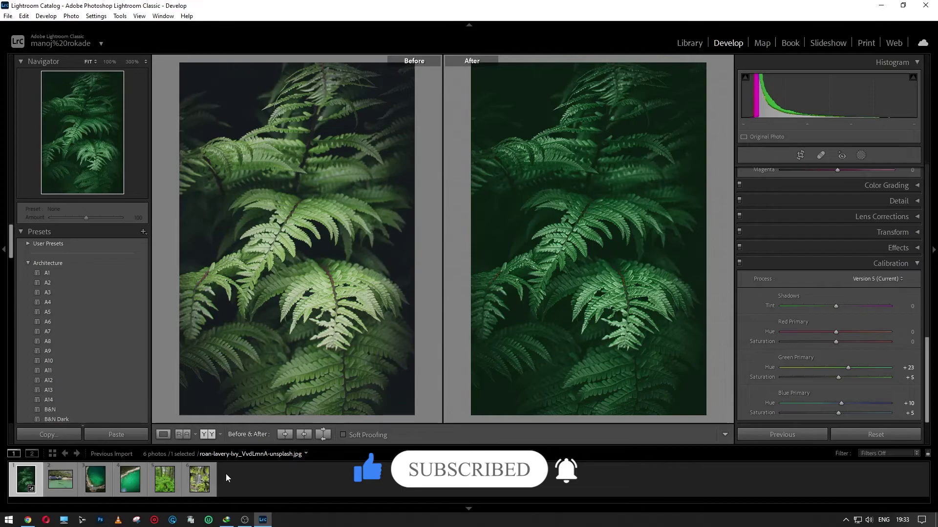
Paste the fern settings onto the forest and waterfall photos, then return to the fern.
{"action": "left_click", "coordinate": [165, 480]}
{"action": "right_click", "coordinate": [538, 204]}
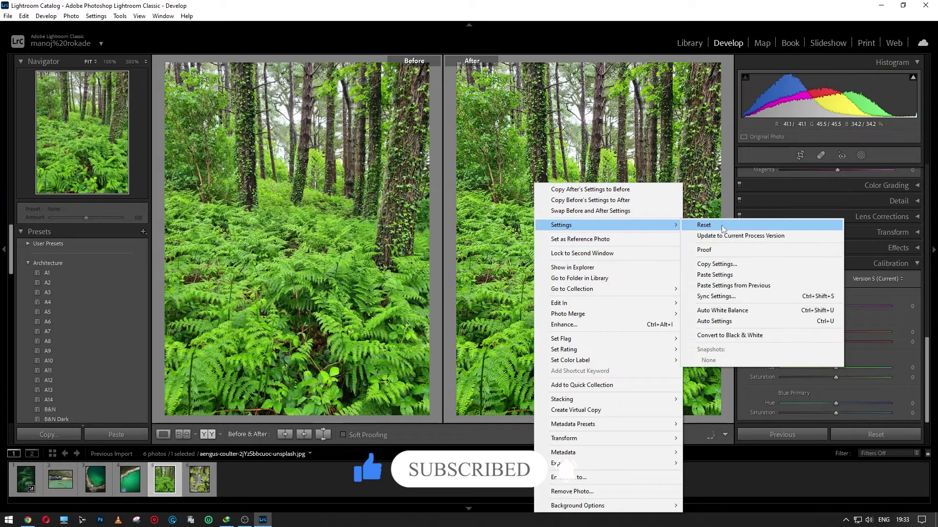
{"action": "left_click", "coordinate": [722, 225]}
{"action": "left_click", "coordinate": [199, 479]}
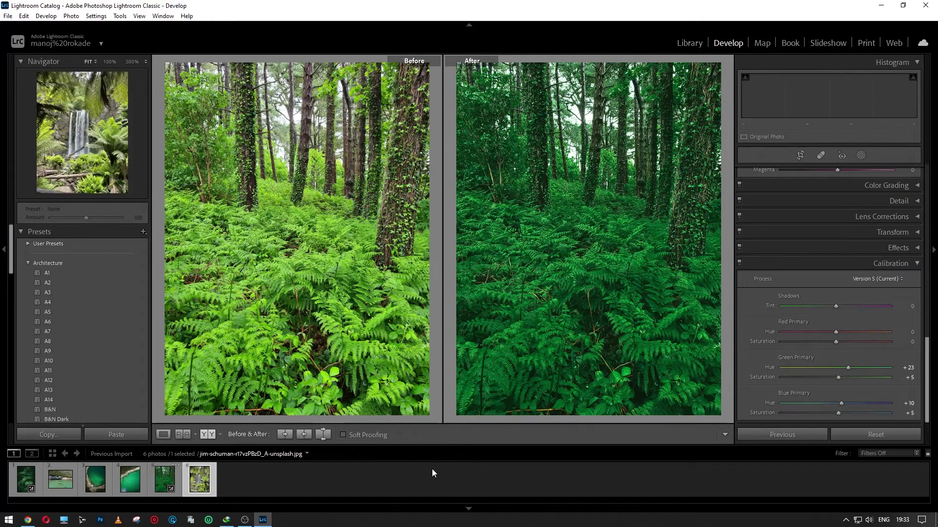
{"action": "right_click", "coordinate": [582, 183]}
{"action": "mouse_move", "coordinate": [608, 225]}
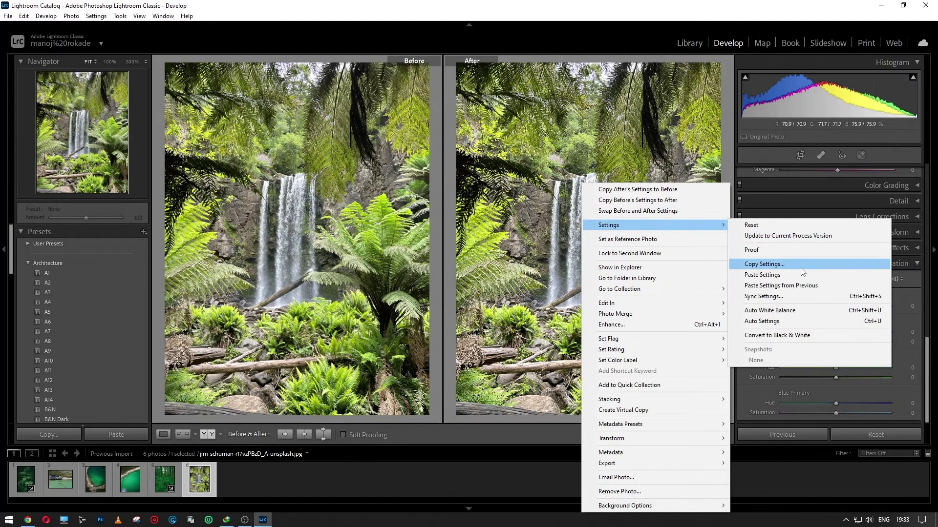
{"action": "left_click", "coordinate": [762, 268]}
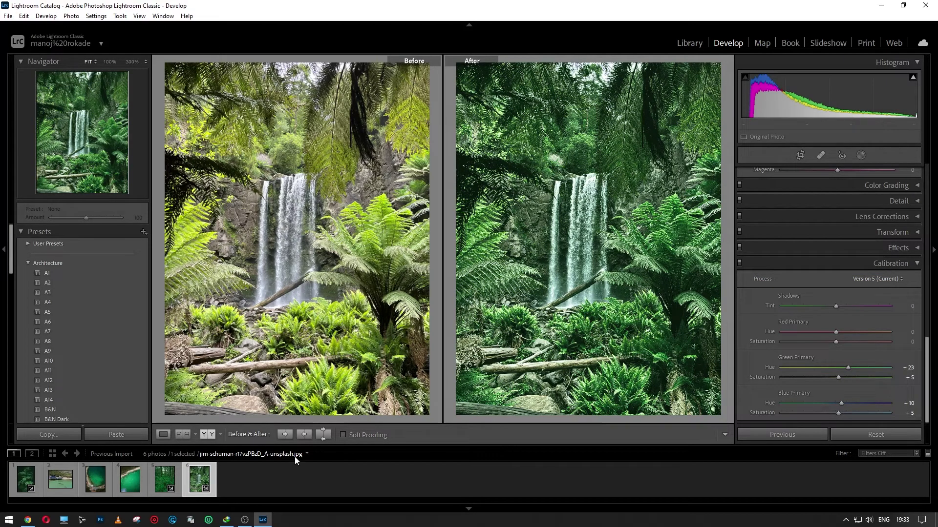
{"action": "left_click", "coordinate": [26, 480]}
{"action": "left_click_drag", "start_coordinate": [604, 336], "coordinate": [548, 231]}
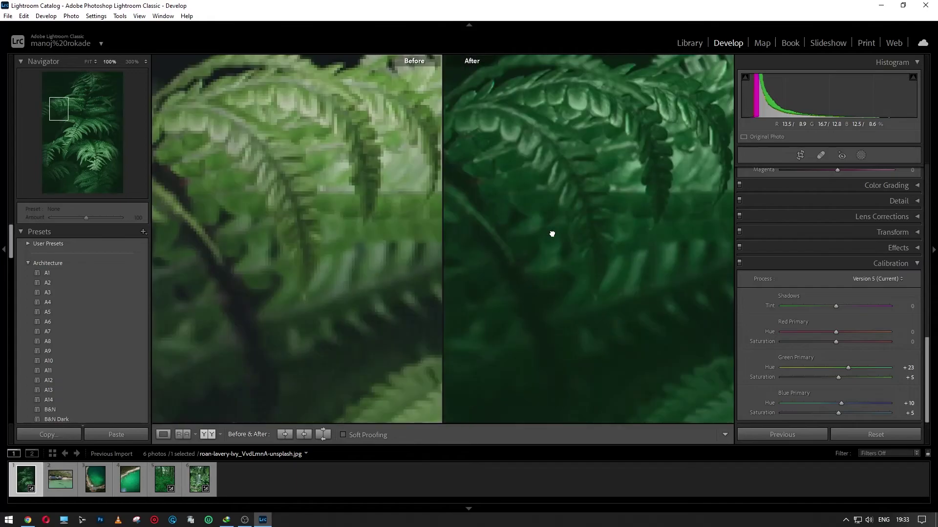